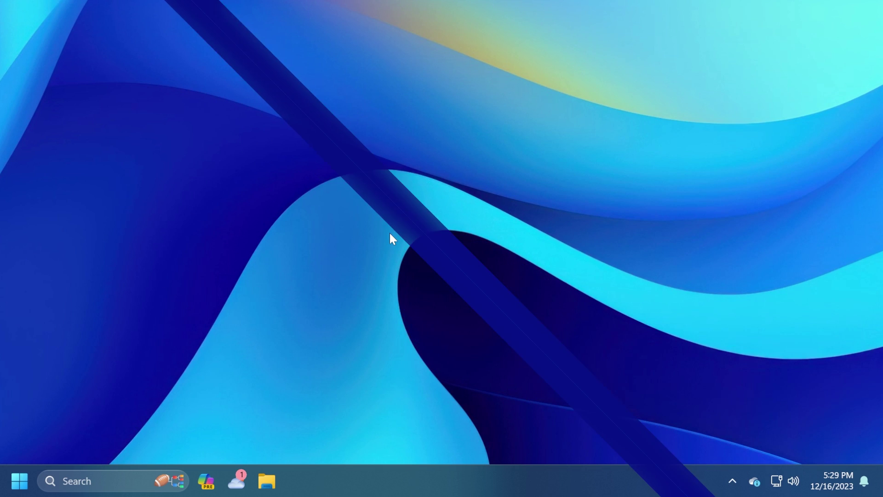
Turn off 'Show accent color on title bars and windows borders' under Personalize > Colors
{"action": "right_click", "coordinate": [384, 145]}
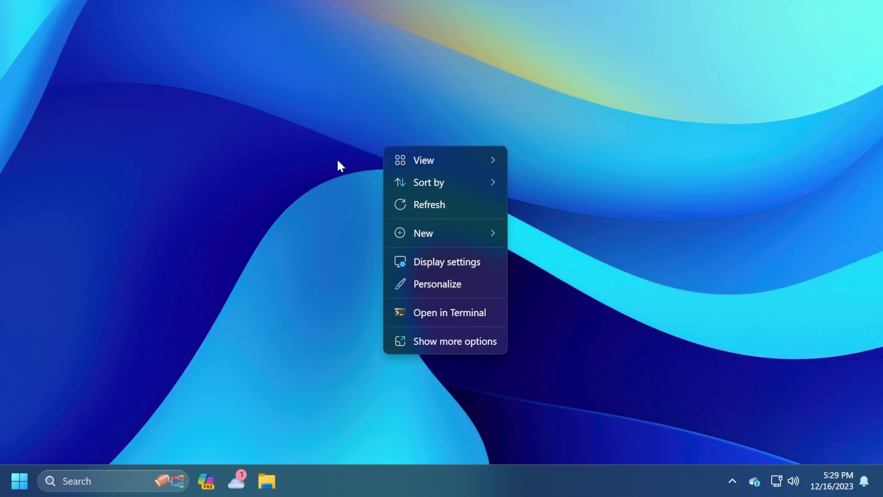
{"action": "left_click", "coordinate": [433, 285]}
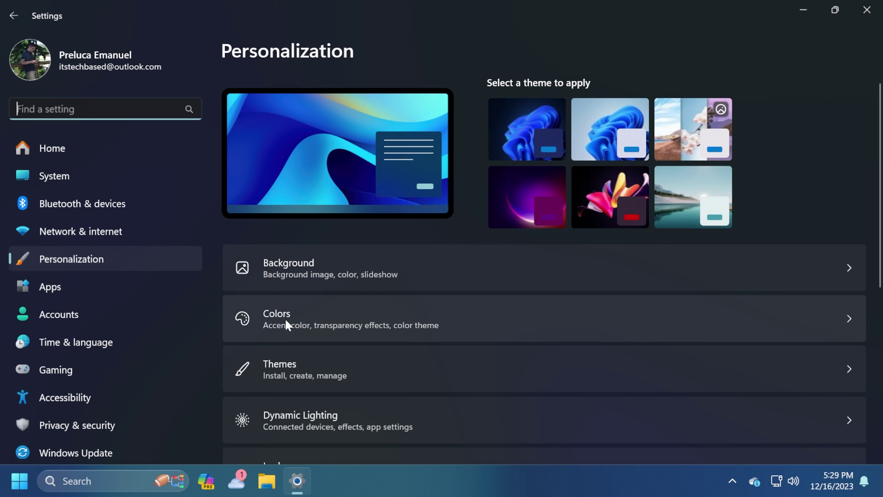
{"action": "left_click", "coordinate": [284, 318]}
{"action": "scroll", "coordinate": [657, 304], "scroll_direction": "down", "scroll_amount": 3}
{"action": "scroll", "coordinate": [657, 304], "scroll_direction": "down", "scroll_amount": 3}
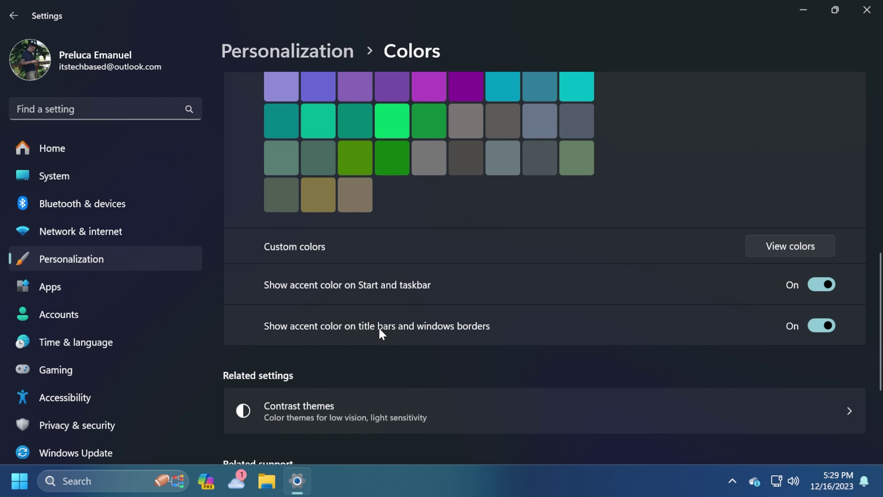
{"action": "left_click", "coordinate": [821, 326]}
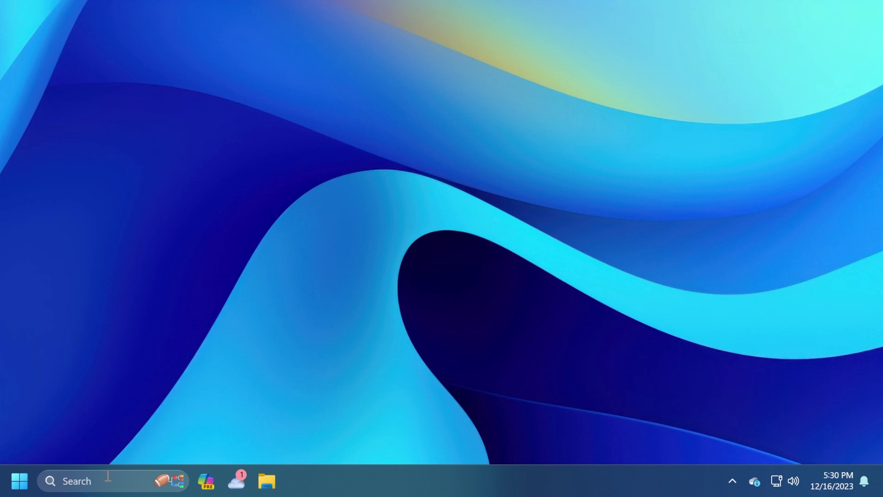
Open Edge Settings > About Microsoft Edge and highlight the version number 120.0.2210.77
{"action": "left_click", "coordinate": [103, 480]}
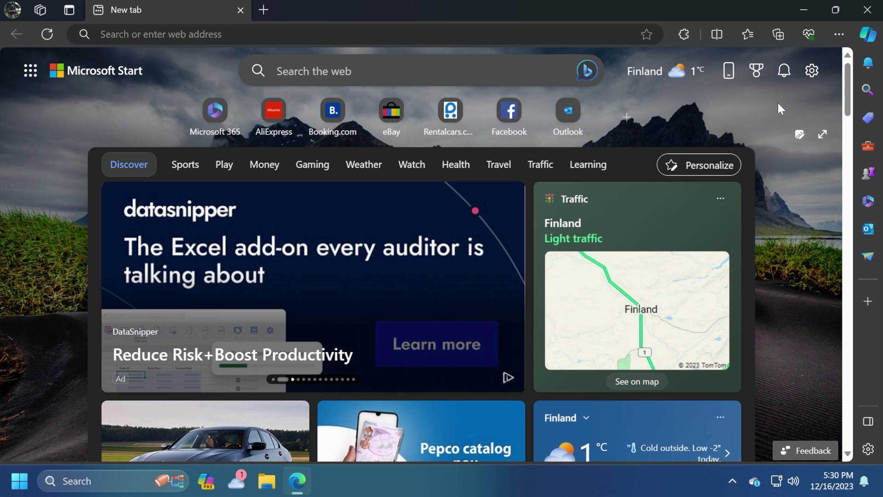
{"action": "left_click", "coordinate": [836, 31]}
{"action": "left_click", "coordinate": [690, 382]}
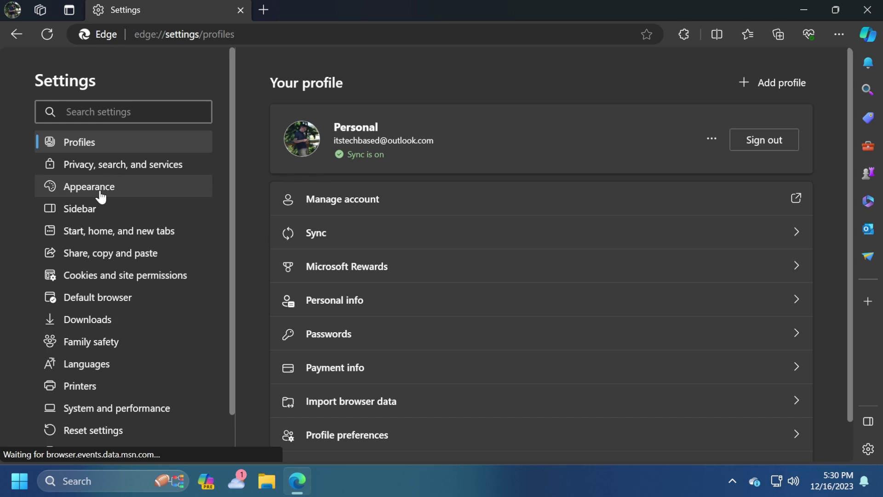
{"action": "scroll", "coordinate": [104, 228], "scroll_direction": "down", "scroll_amount": 2}
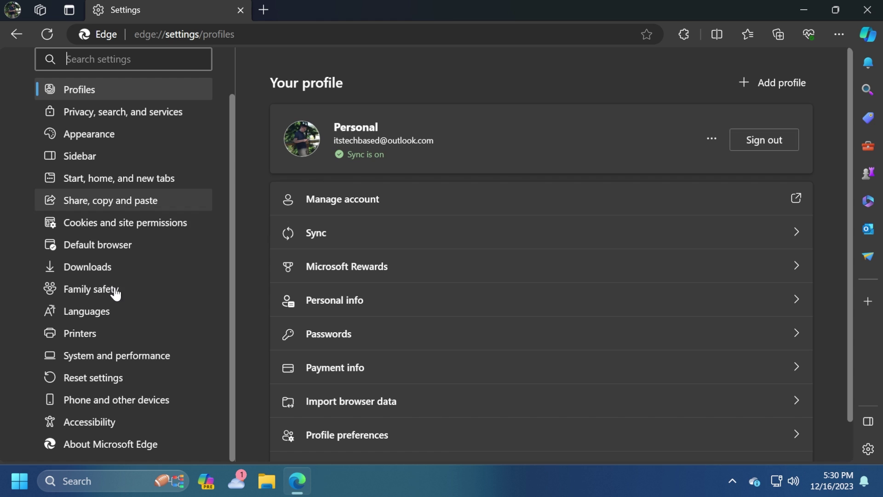
{"action": "left_click", "coordinate": [125, 447]}
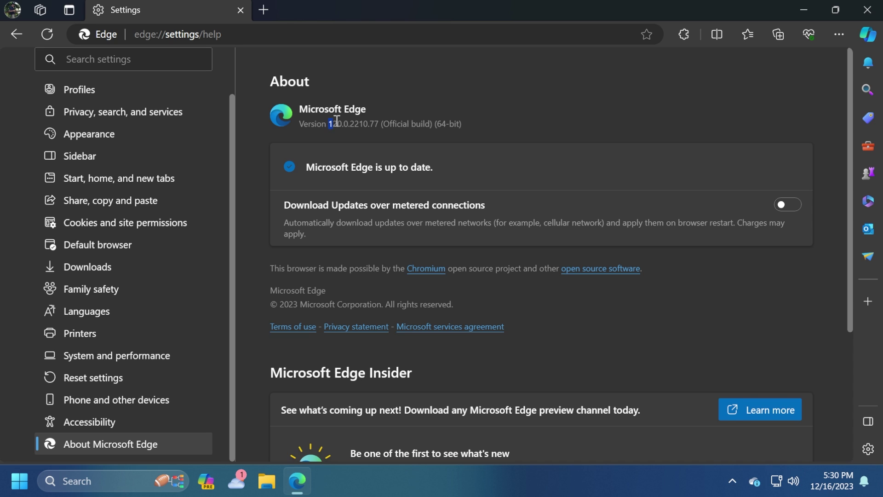
{"action": "left_click_drag", "start_coordinate": [328, 124], "coordinate": [345, 122]}
Go to the edge://flags experiments page from the address bar
{"action": "left_click", "coordinate": [250, 34]}
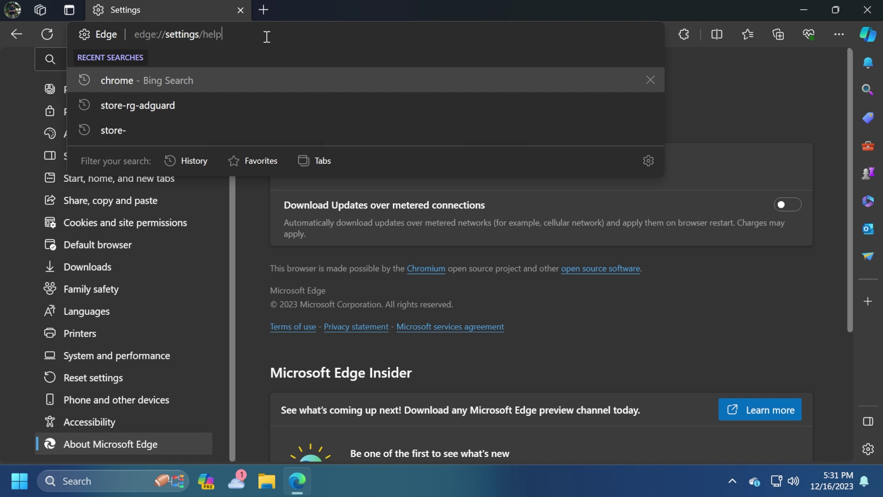
{"action": "key", "text": "shift+Left"}
{"action": "key", "text": "shift+Left"}
{"action": "key", "text": "shift+Left"}
{"action": "key", "text": "shift+Left"}
{"action": "key", "text": "shift+Left"}
{"action": "key", "text": "shift+Left"}
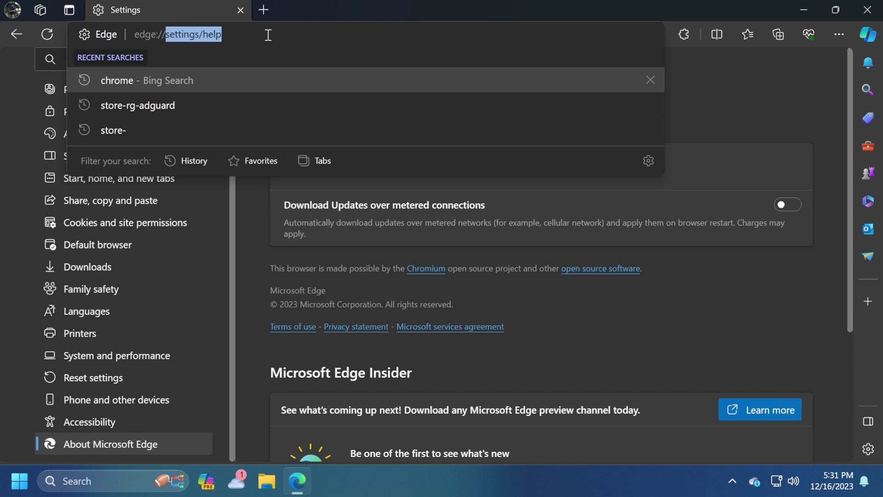
{"action": "type", "text": "flags"}
{"action": "key", "text": "Return"}
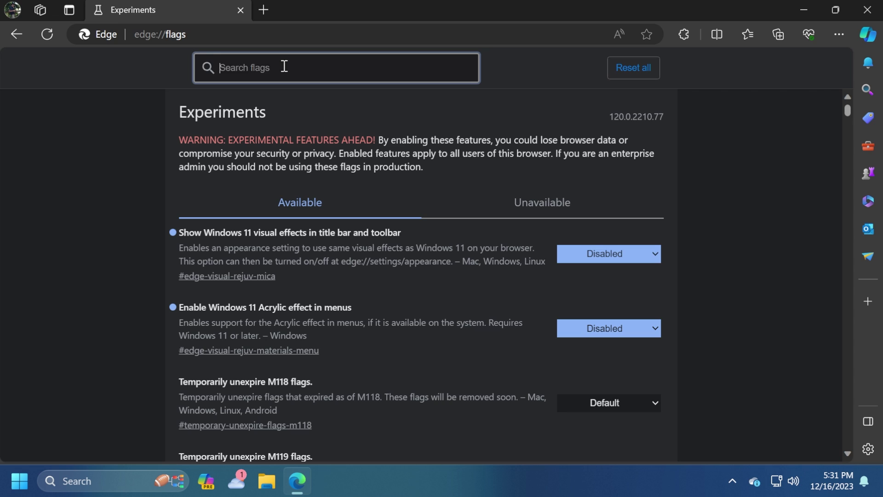
{"action": "type", "text": "windows 11"}
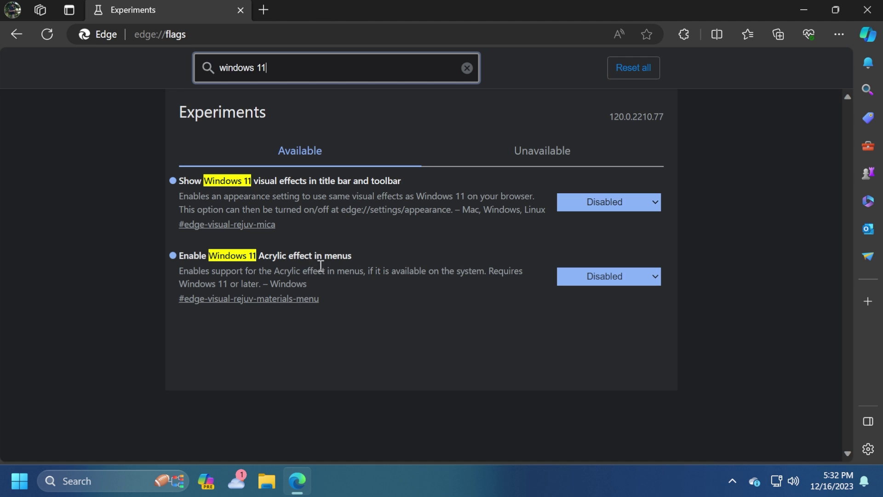
Enable the Windows 11 title bar/toolbar effects and Acrylic menus flags, then restart Edge
{"action": "left_click", "coordinate": [619, 205]}
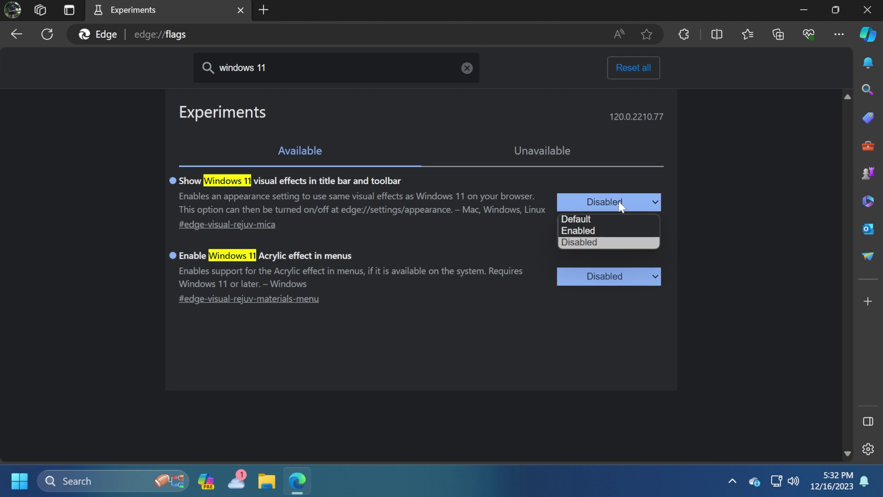
{"action": "left_click", "coordinate": [600, 230]}
{"action": "left_click", "coordinate": [616, 279]}
{"action": "left_click", "coordinate": [605, 306]}
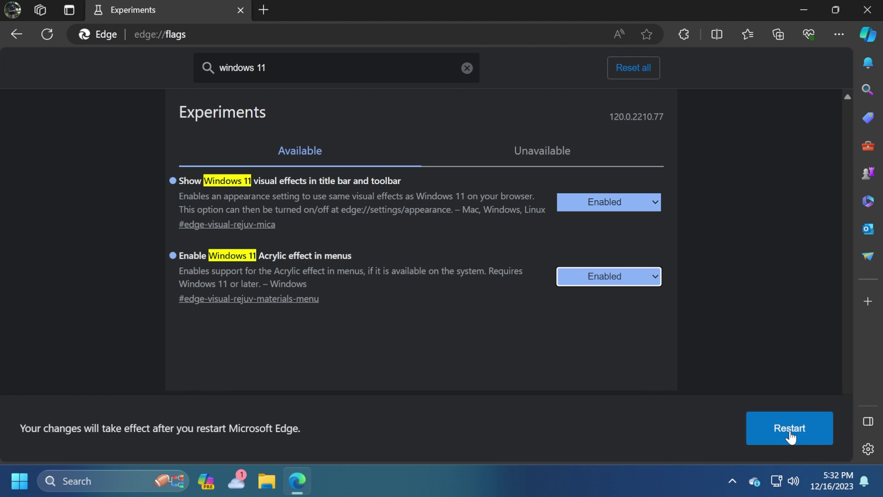
{"action": "left_click", "coordinate": [790, 432]}
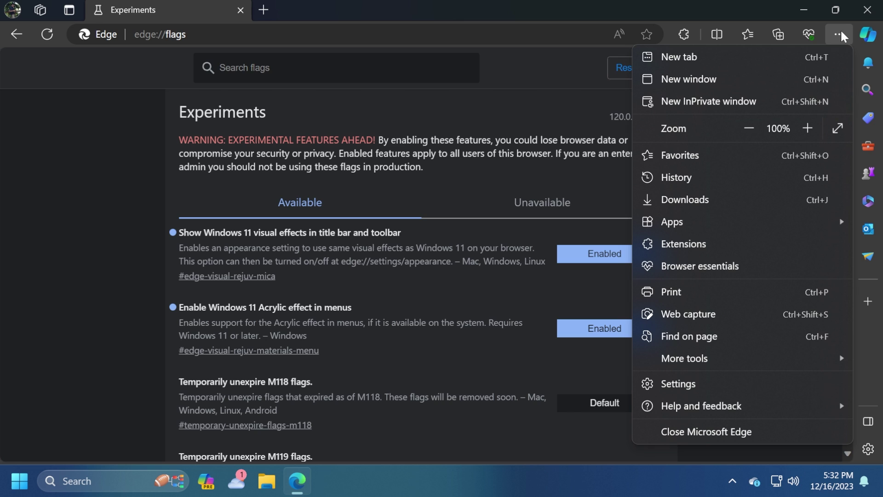
Open Edge's Appearance settings showing Windows 11 visual effects switched on
{"action": "left_click", "coordinate": [713, 383]}
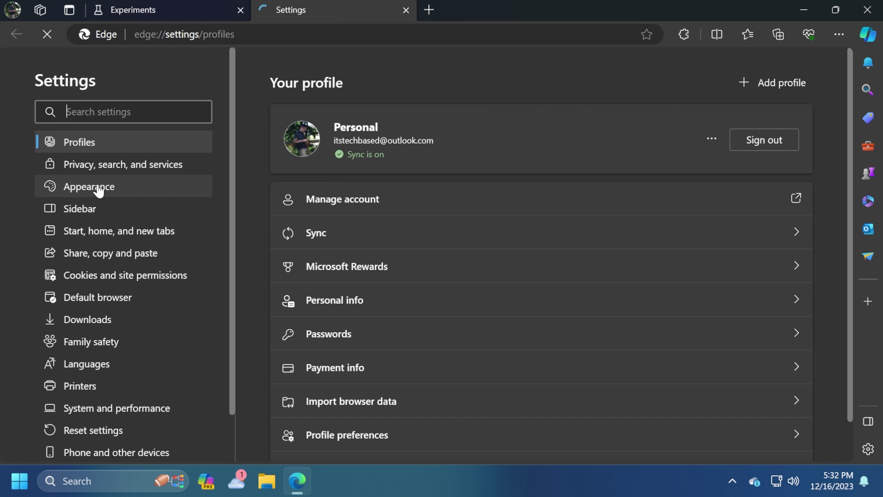
{"action": "left_click", "coordinate": [97, 188]}
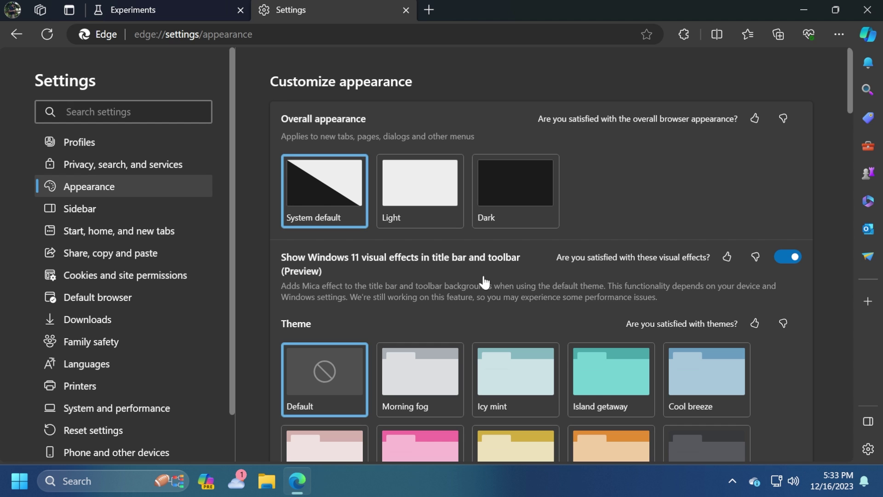
Search 'edge', open its file location, and open the Edge shortcut's Properties
{"action": "left_click", "coordinate": [103, 474]}
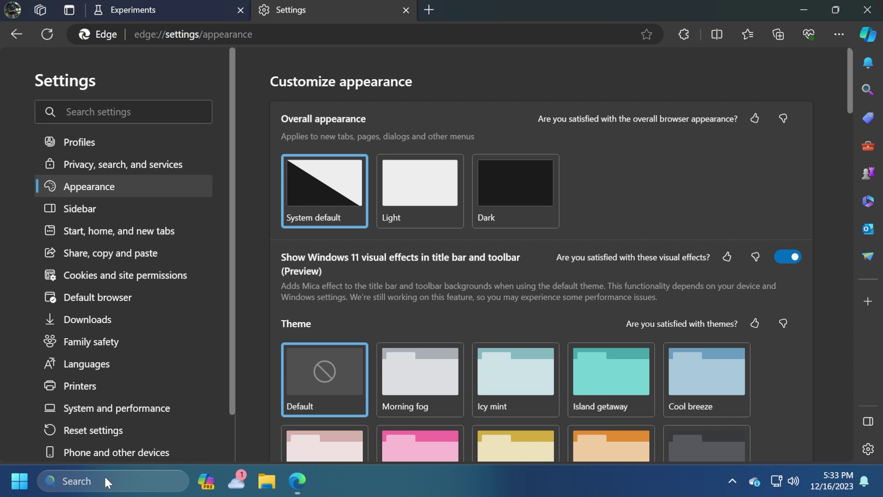
{"action": "type", "text": "edge"}
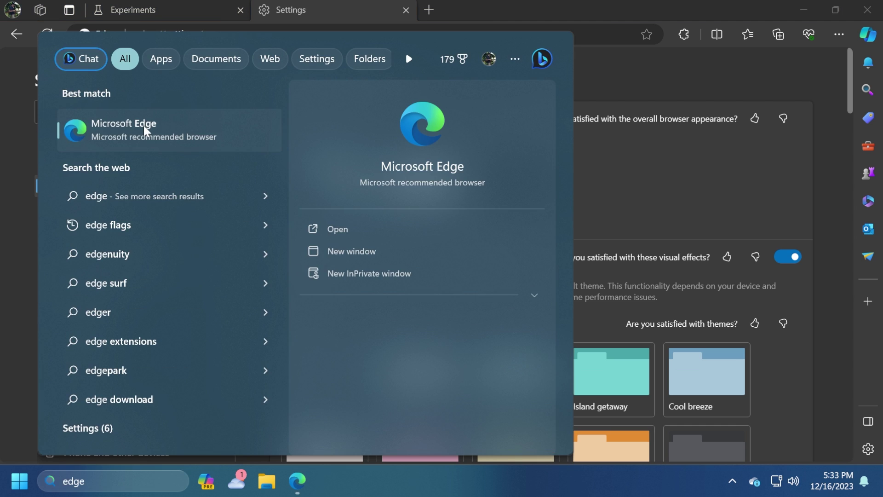
{"action": "right_click", "coordinate": [173, 131]}
{"action": "left_click", "coordinate": [195, 170]}
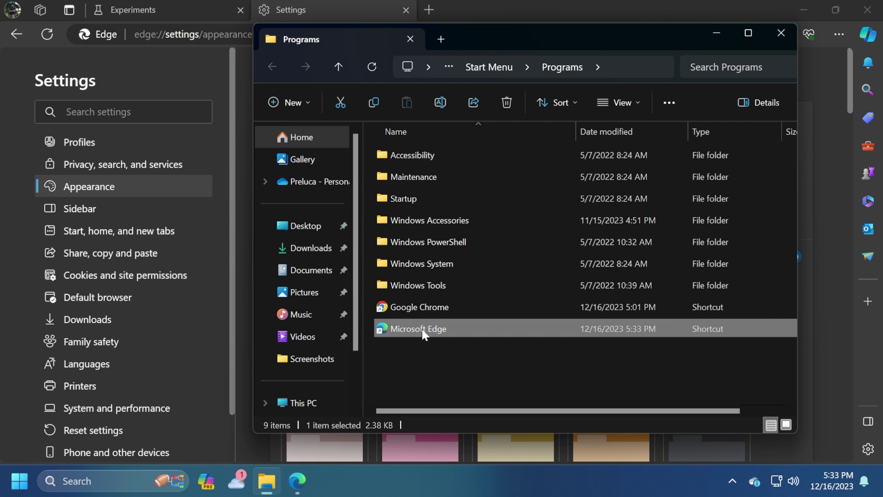
{"action": "right_click", "coordinate": [422, 328]}
{"action": "left_click", "coordinate": [487, 262]}
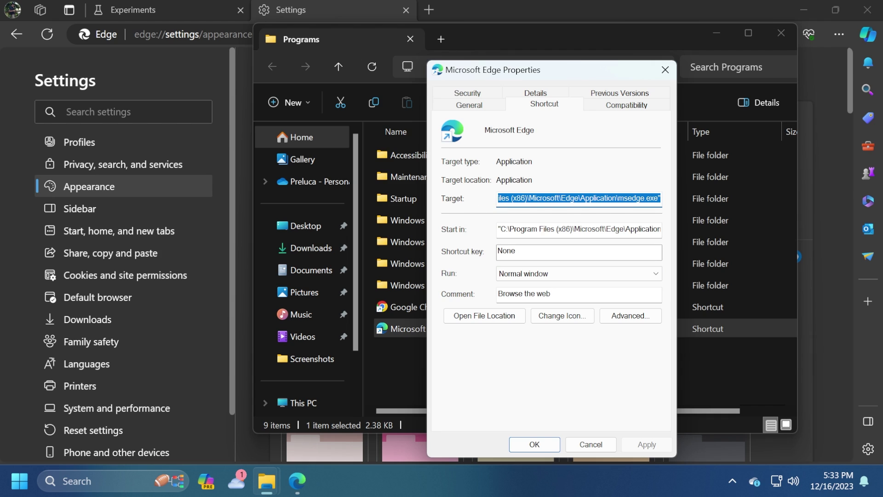
Append --enable-features=msVisualRejuvMicaCentralContainer to the shortcut's Target field
{"action": "left_click", "coordinate": [643, 199]}
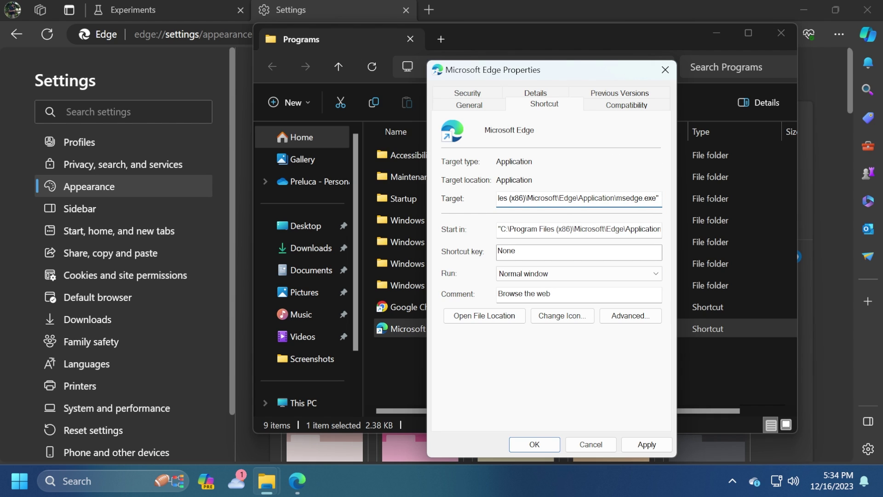
{"action": "type", "text": "--enable-features=msVisualRejuvMicaCentralContainer"}
{"action": "key", "text": "Left"}
{"action": "key", "text": "Left"}
{"action": "key", "text": "Left"}
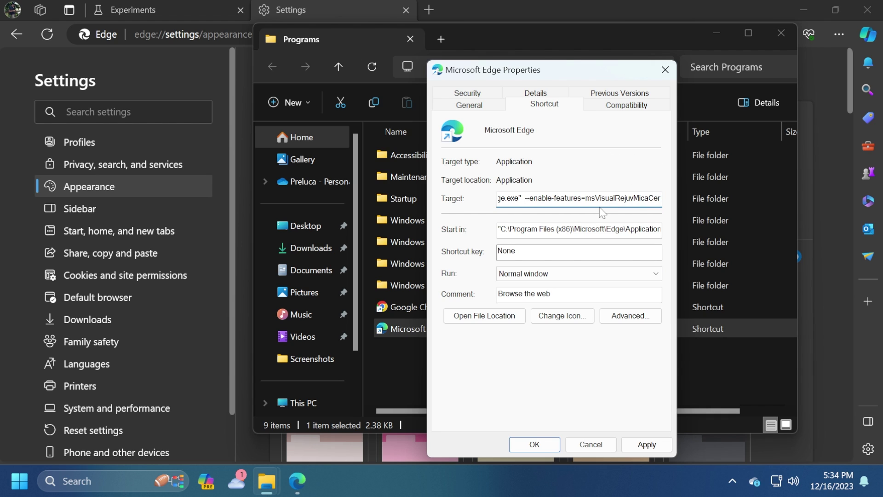
{"action": "left_click", "coordinate": [525, 198]}
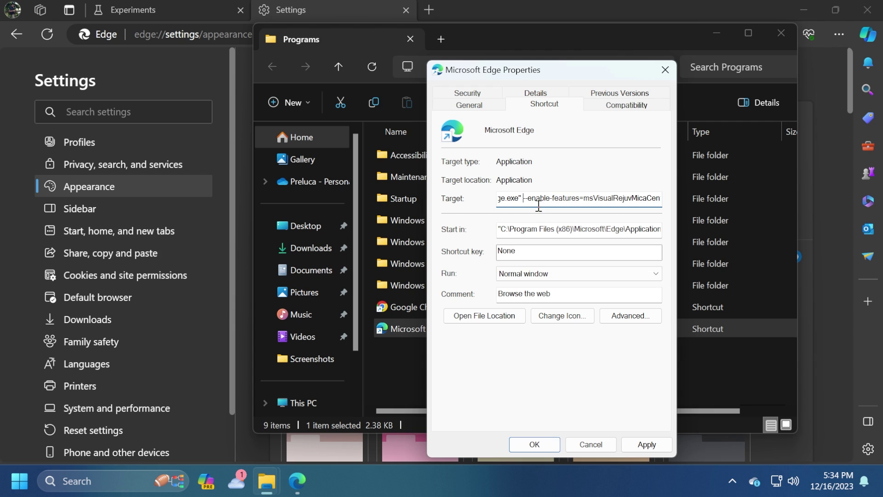
{"action": "left_click_drag", "start_coordinate": [520, 199], "coordinate": [524, 200]}
Apply the change with administrator permission, confirm with OK, and close the Programs folder
{"action": "left_click", "coordinate": [640, 447]}
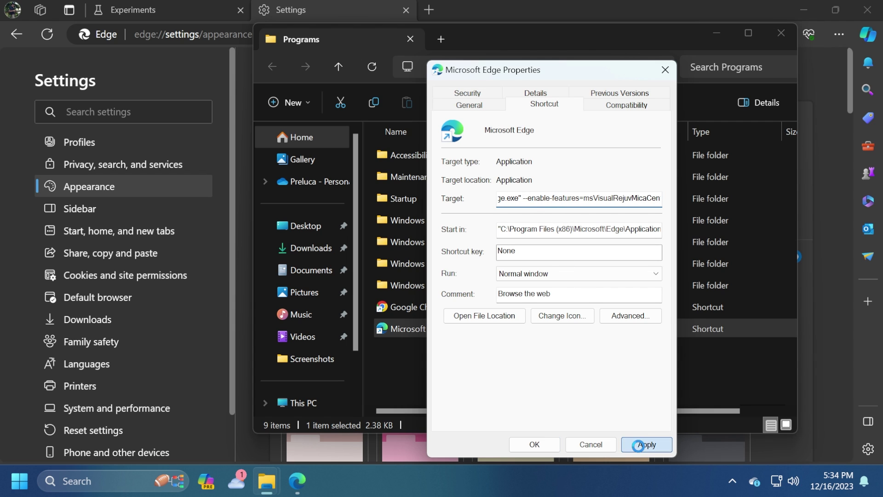
{"action": "left_click", "coordinate": [571, 292]}
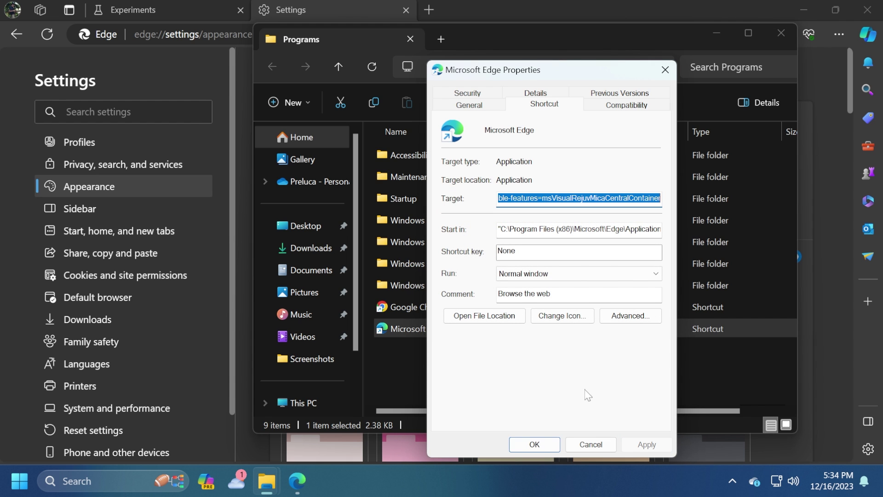
{"action": "left_click", "coordinate": [549, 444]}
{"action": "left_click", "coordinate": [781, 35]}
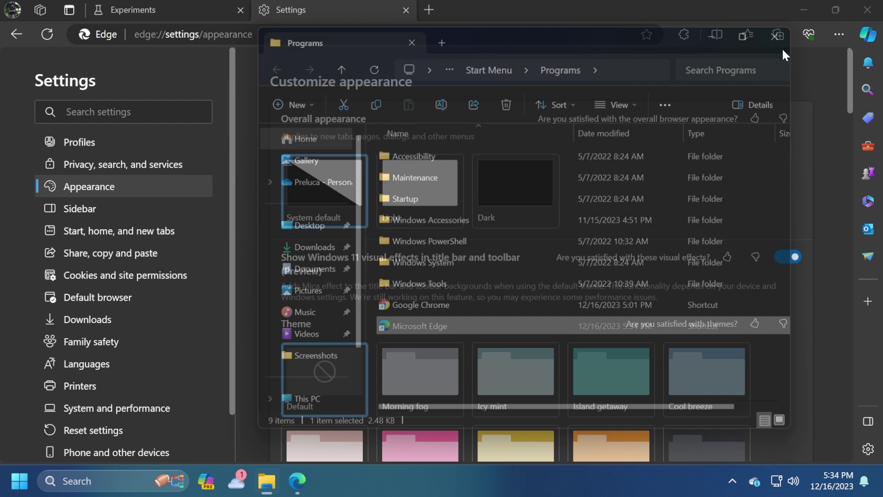
Relaunch Edge, move its window up, and toggle focus to compare the Mica tint
{"action": "left_click", "coordinate": [866, 11]}
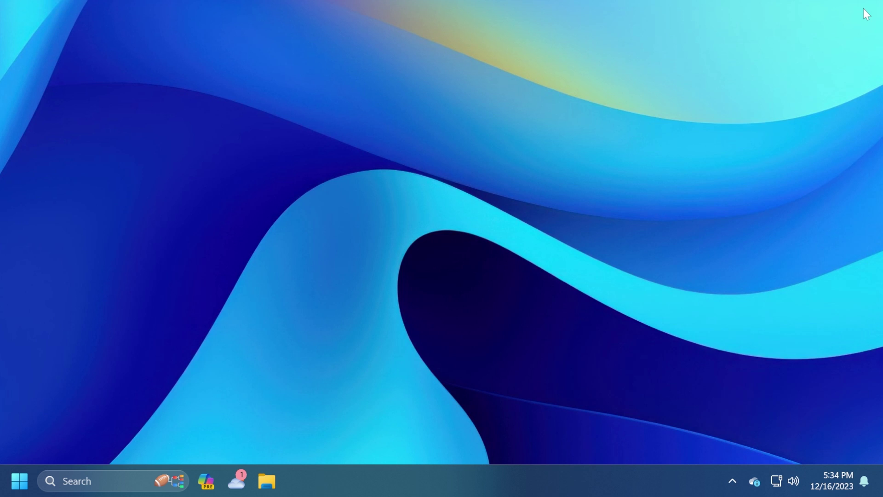
{"action": "mouse_move", "coordinate": [370, 72]}
{"action": "left_mouse_down"}
{"action": "mouse_move", "coordinate": [375, 37]}
{"action": "mouse_move", "coordinate": [382, 175]}
{"action": "left_mouse_up"}
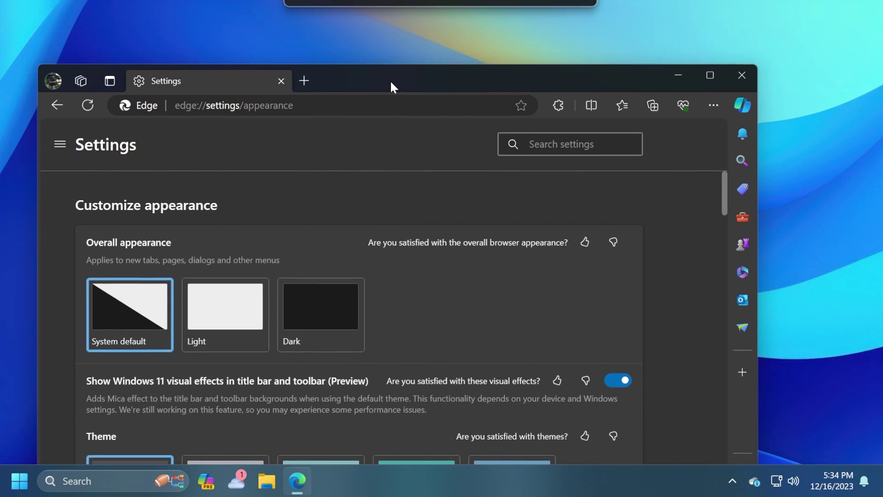
{"action": "left_click", "coordinate": [702, 201]}
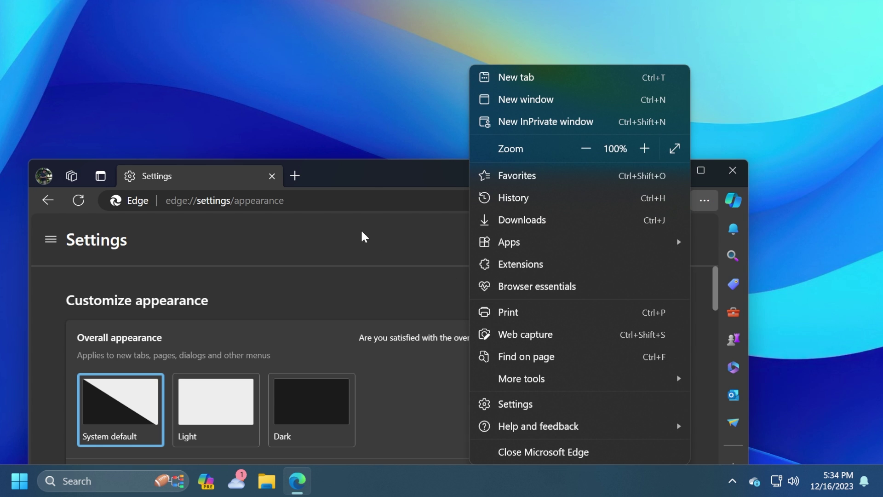
{"action": "left_click", "coordinate": [367, 174]}
{"action": "left_click_drag", "start_coordinate": [367, 175], "coordinate": [378, 78]}
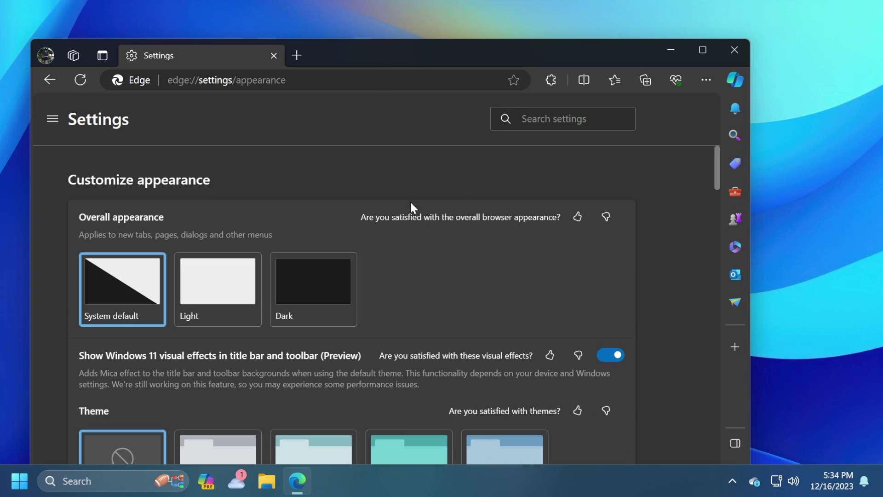
{"action": "left_click", "coordinate": [813, 261]}
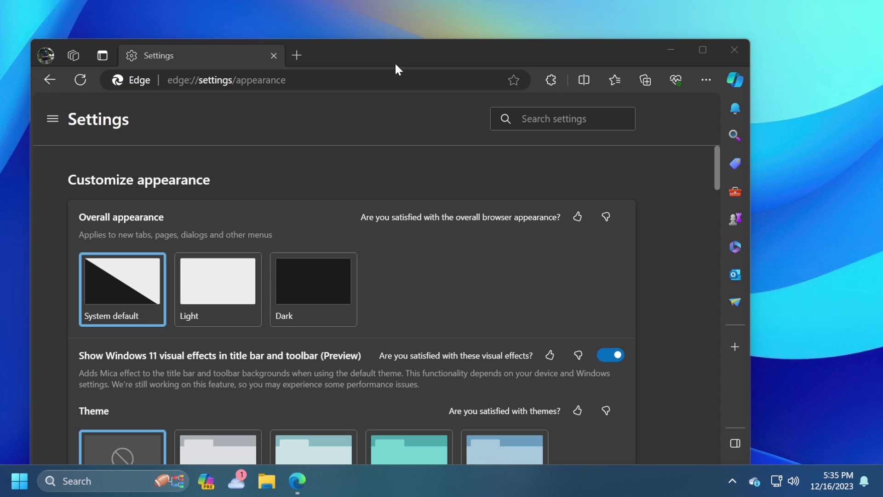
{"action": "left_click", "coordinate": [367, 49]}
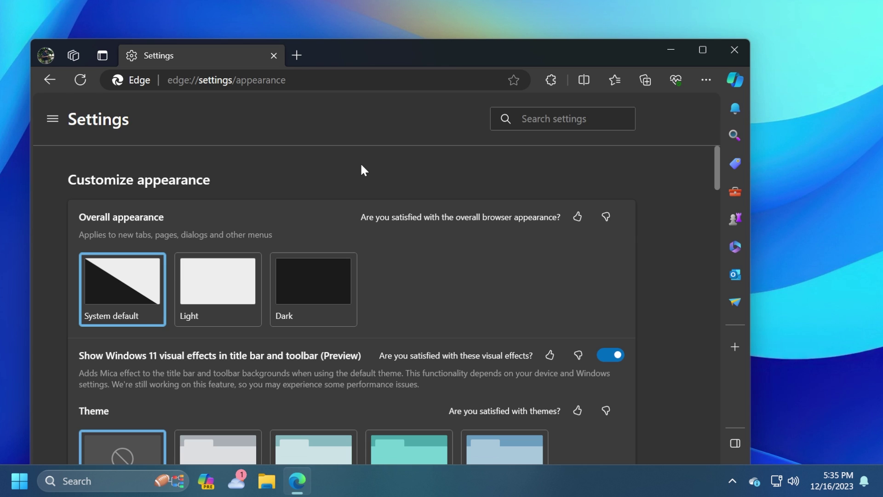
Close the Microsoft Edge window with Alt+F4
{"action": "key", "text": "alt+F4"}
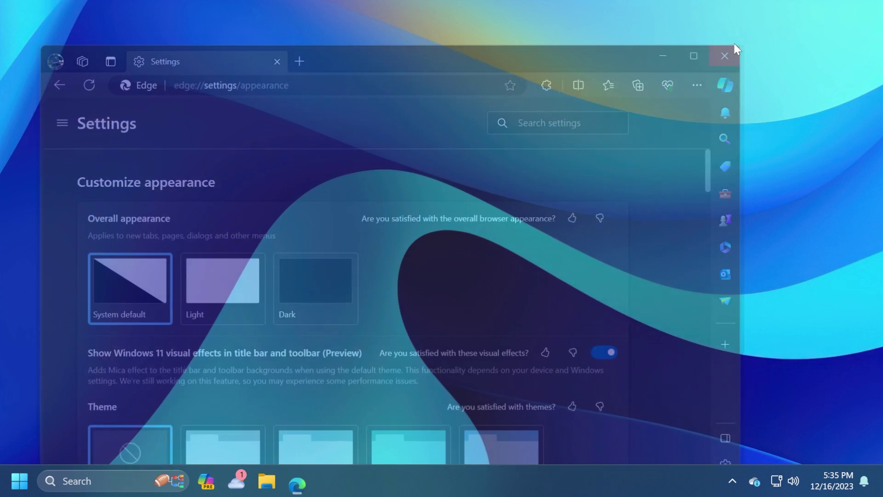